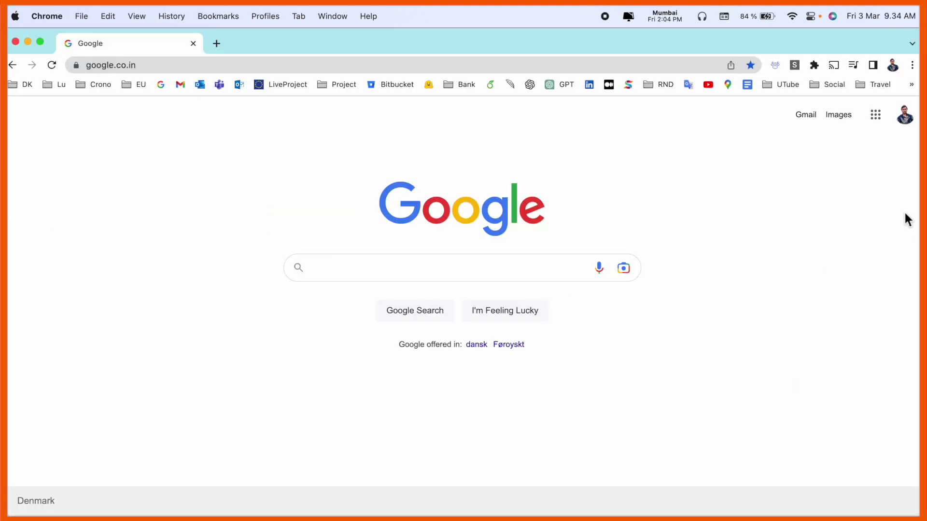
Create a new blank document in Google Docs from the apps grid
left_click(876, 119)
left_click(829, 171)
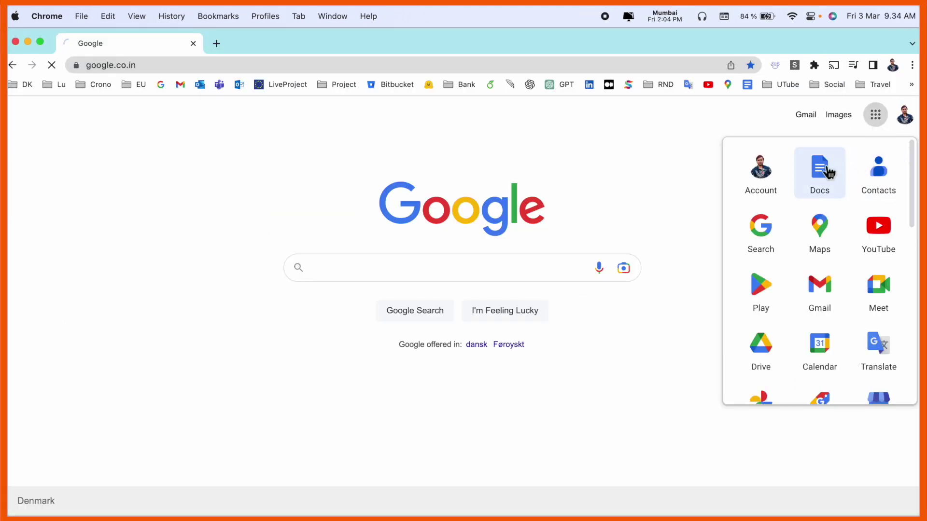
left_click(157, 233)
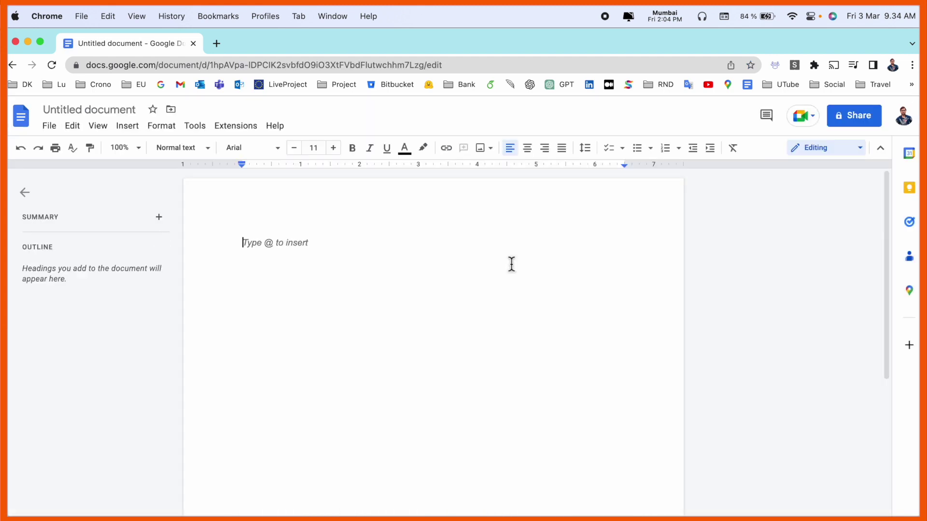
Title the document 'Demo GPT' and open its Apps Script project from Extensions
left_click(113, 115)
type("Demo")
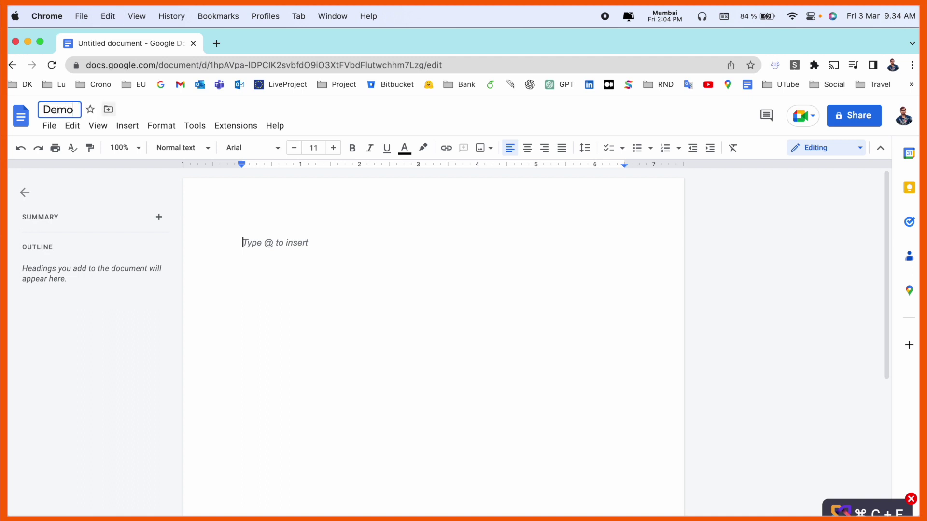
type(" GPT")
key("Return")
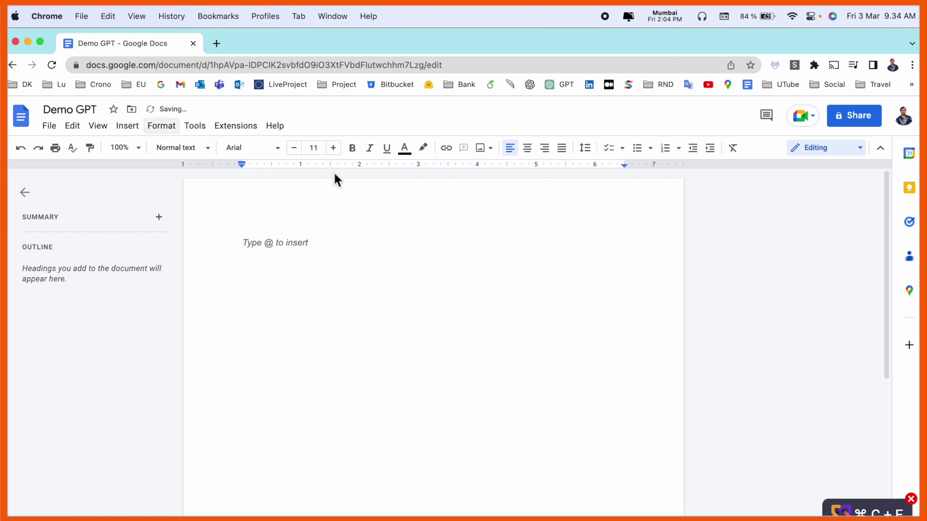
left_click(236, 126)
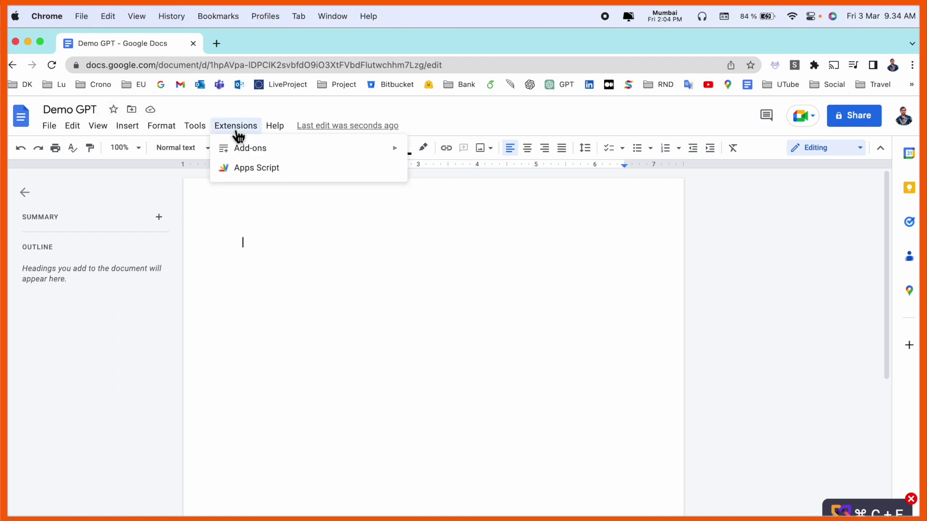
left_click(308, 176)
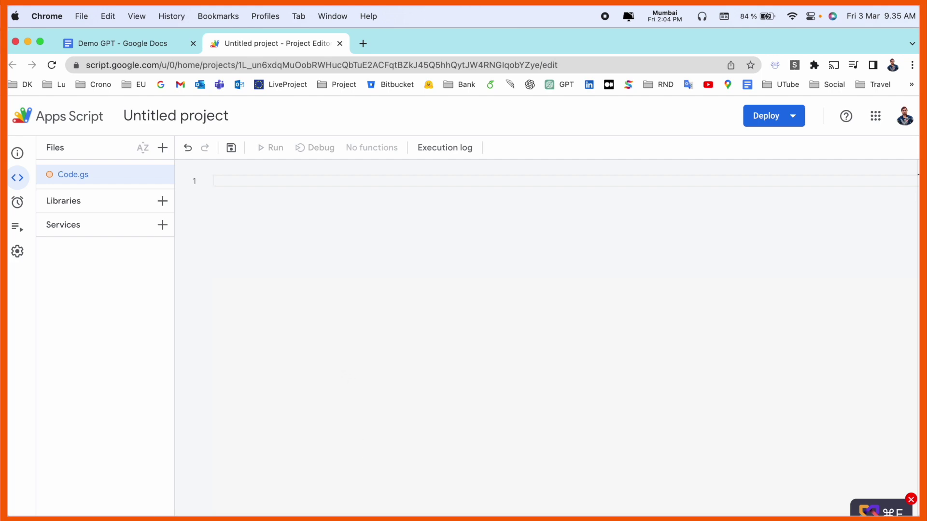
Select and copy all the GPT menu code from the Research Rocks GPT document
key("super+Tab")
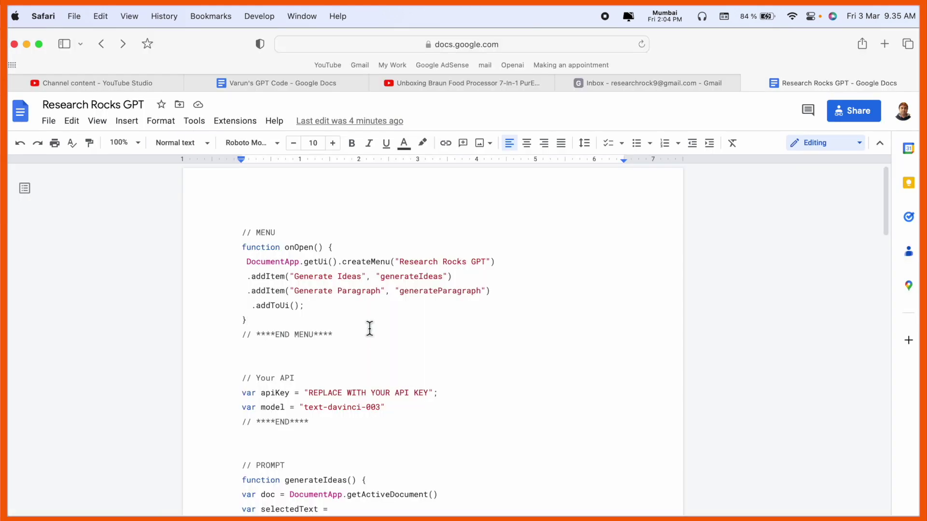
scroll(369, 328, "down", 15)
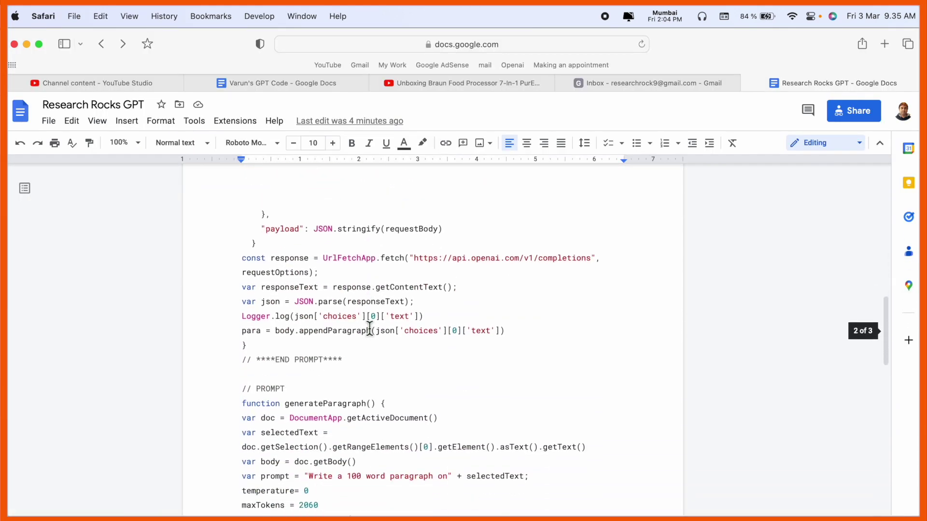
scroll(364, 329, "up", 15)
key("super+a")
key("super+c")
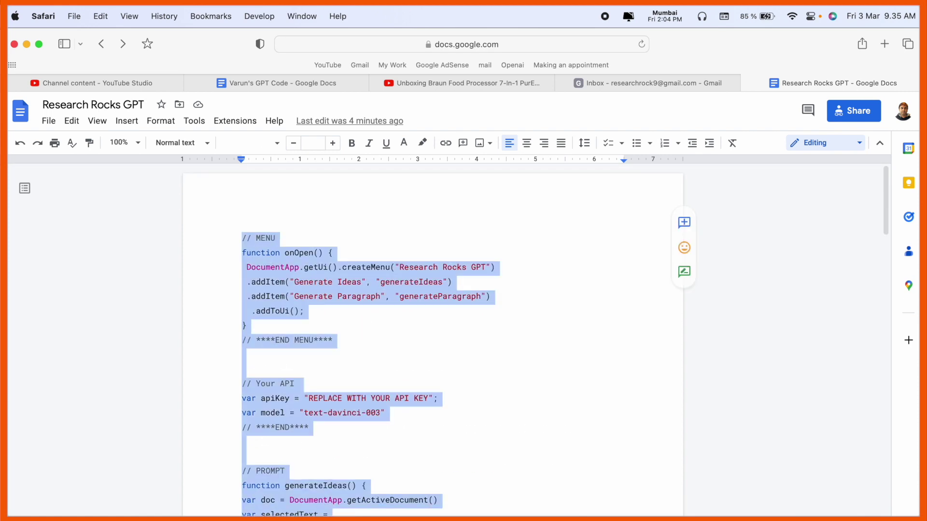
key("super+Tab")
Paste the code into Code.gs and review the Research Rocks GPT menu with Generate Ideas and Generate Paragraph
key("super+v")
scroll(359, 507, "up", 2)
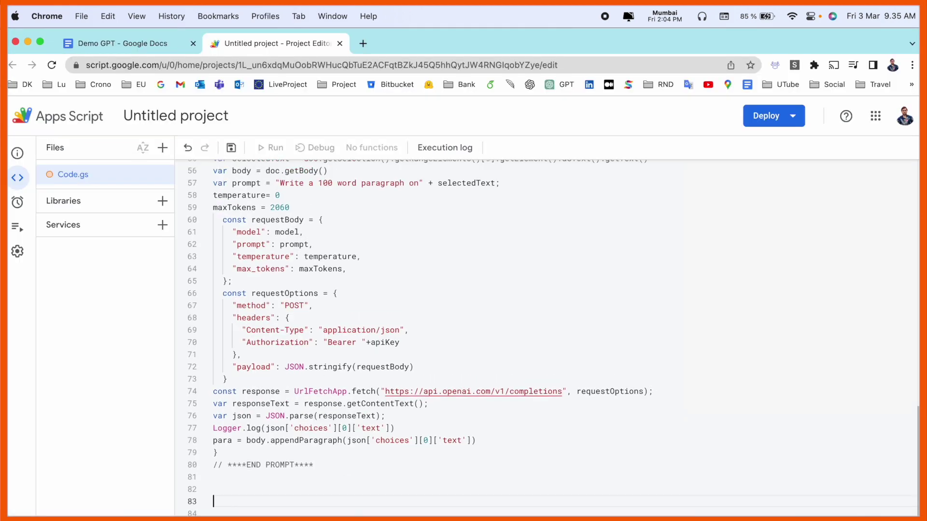
scroll(352, 506, "up", 15)
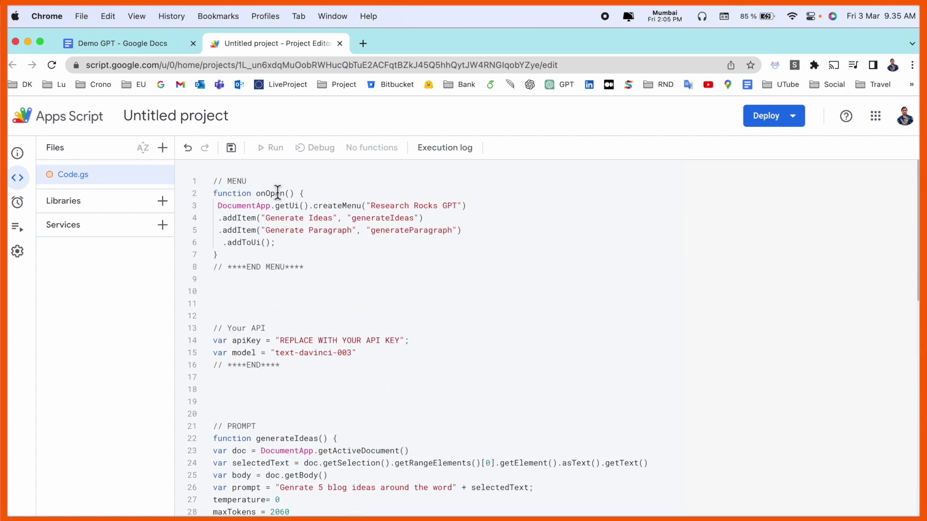
left_click(278, 192)
left_click(247, 182)
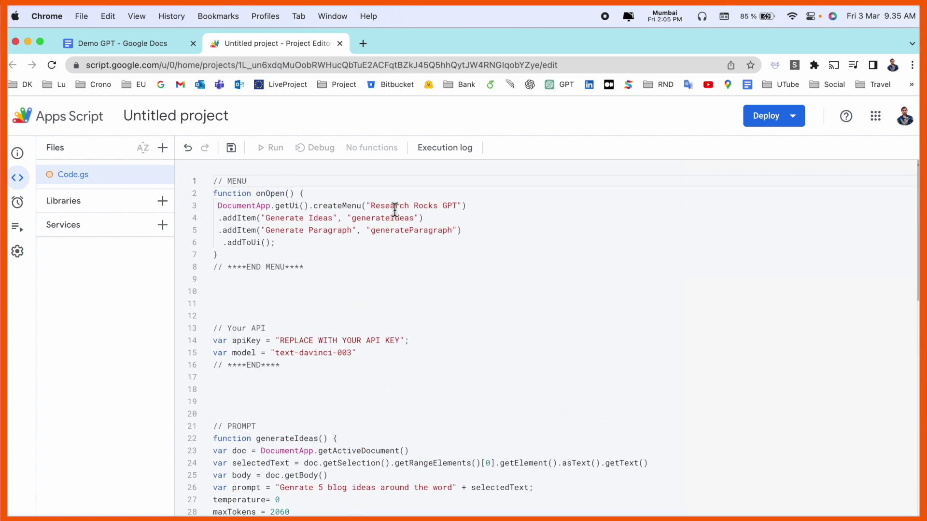
left_click_drag(373, 208, 456, 205)
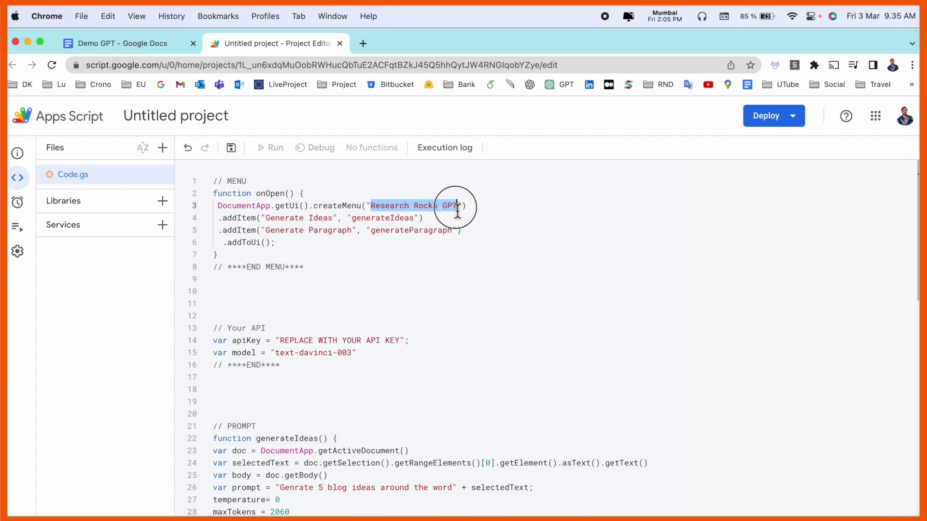
left_click(322, 218)
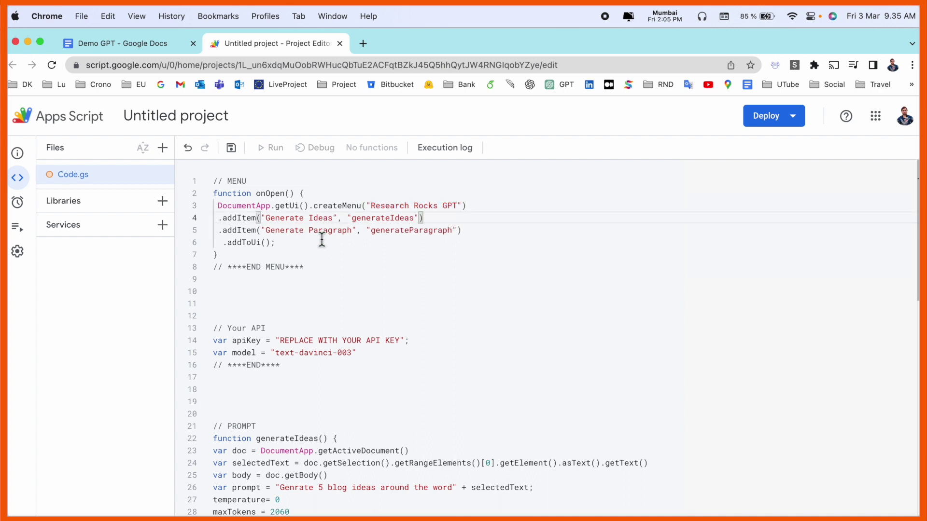
left_click(324, 232)
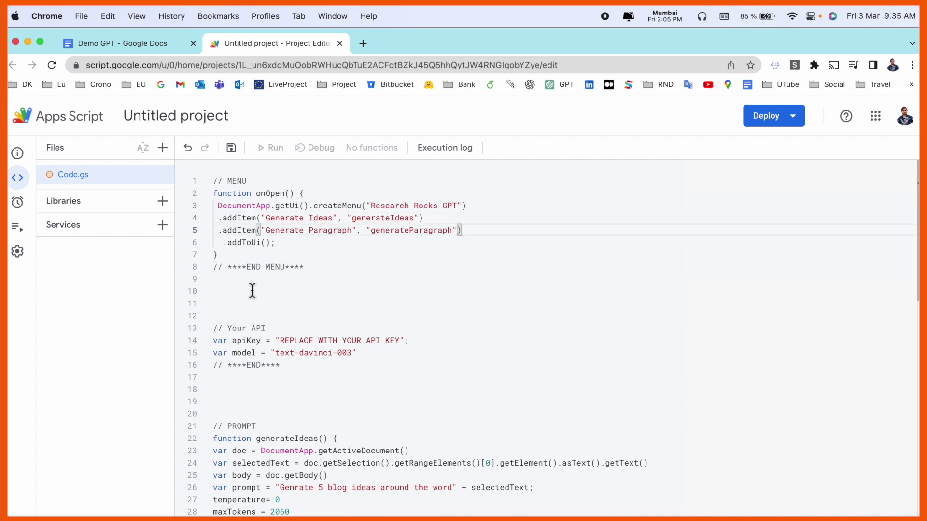
Delete the blank lines after END MENU and locate the API key placeholder
left_click(222, 307)
key("BackSpace")
key("BackSpace")
key("BackSpace")
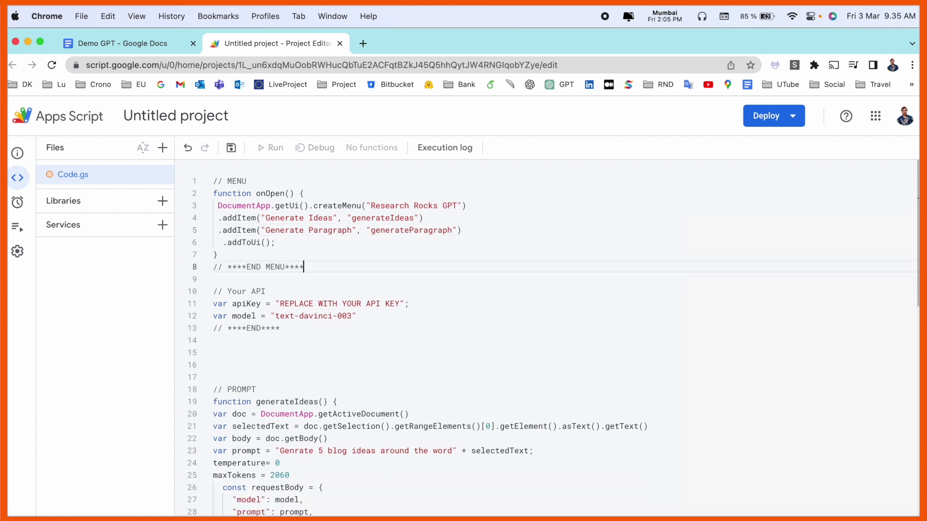
double_click(303, 305)
left_click_drag(278, 305, 403, 309)
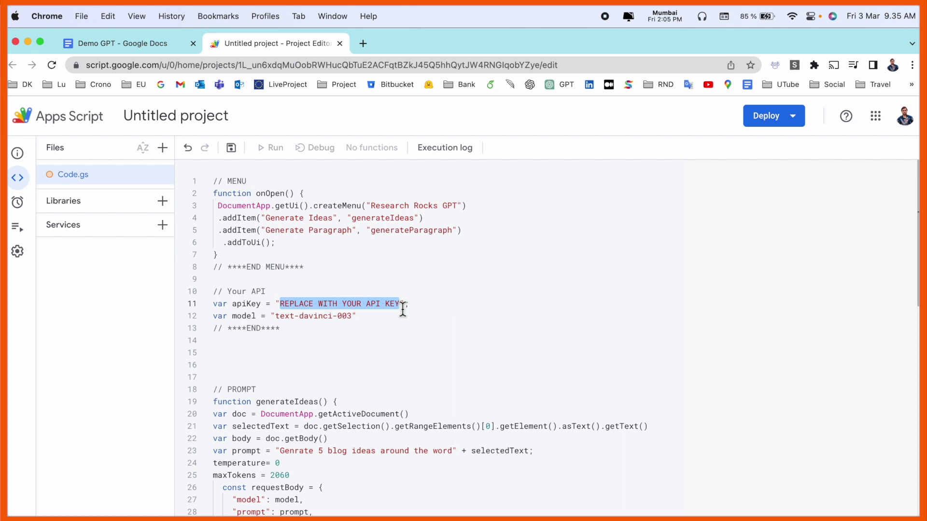
left_click(336, 280)
Search for the OpenAI login page and sign in with a Google account
left_click(363, 43)
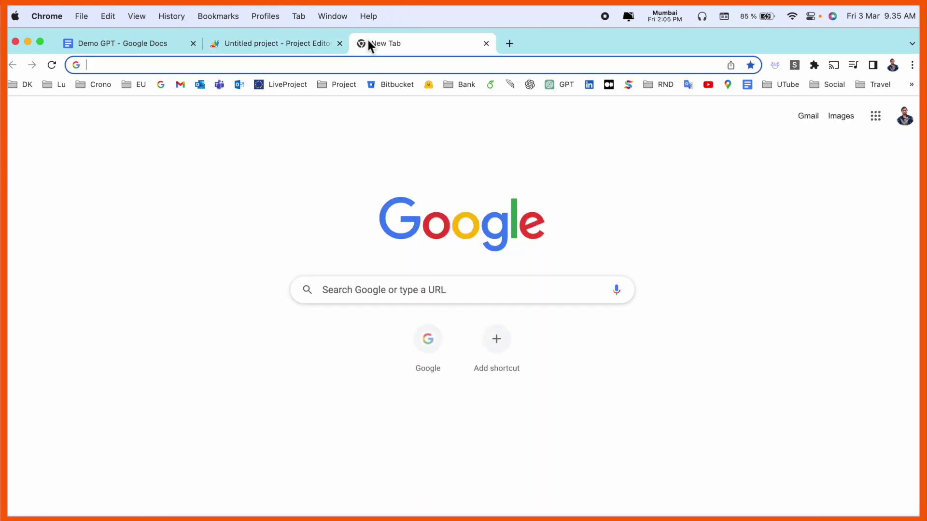
left_click(428, 335)
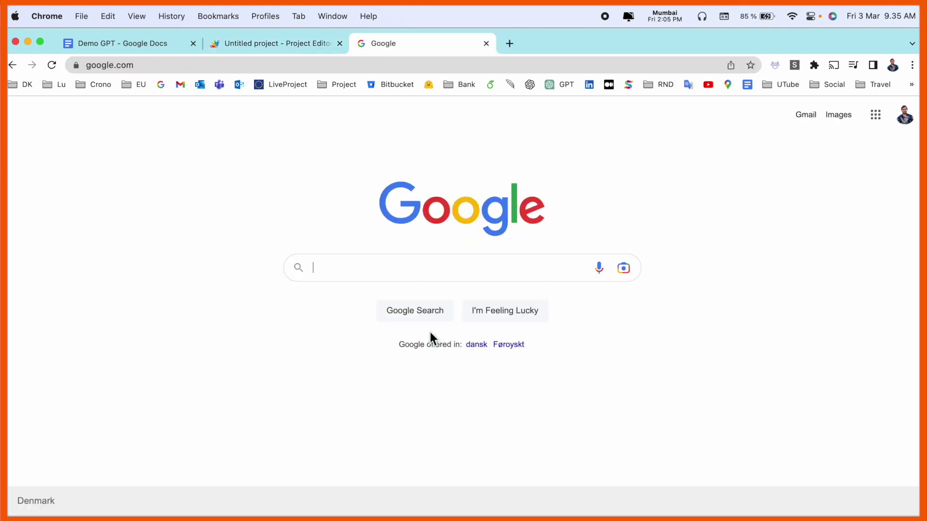
type("open")
left_click(374, 297)
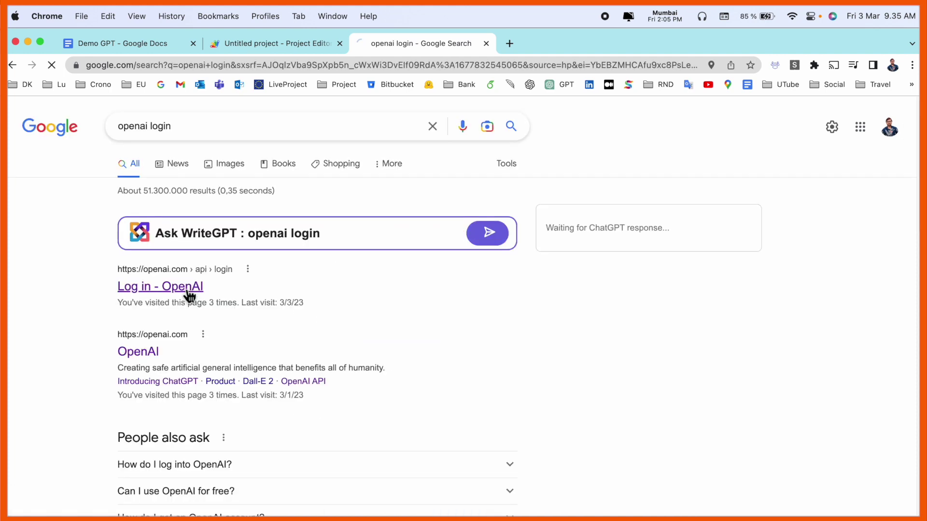
left_click(188, 289)
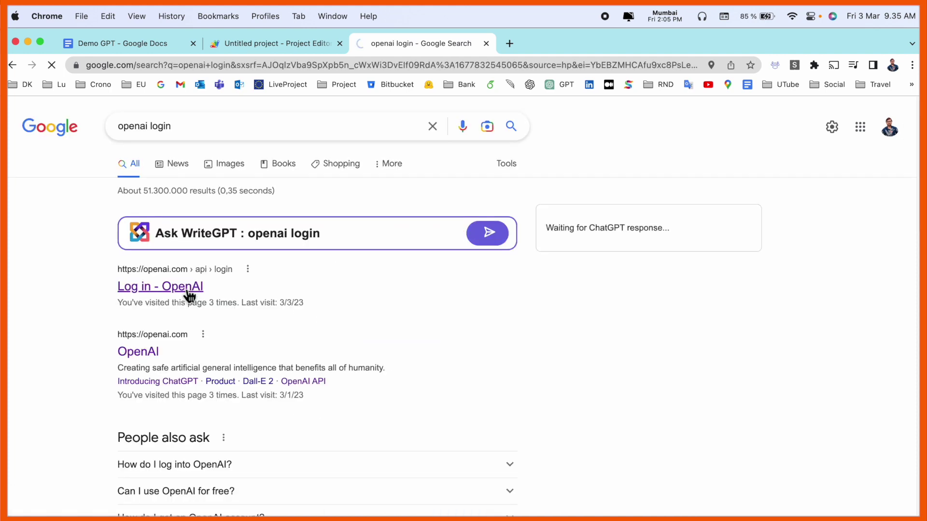
left_click(217, 66)
left_click(451, 406)
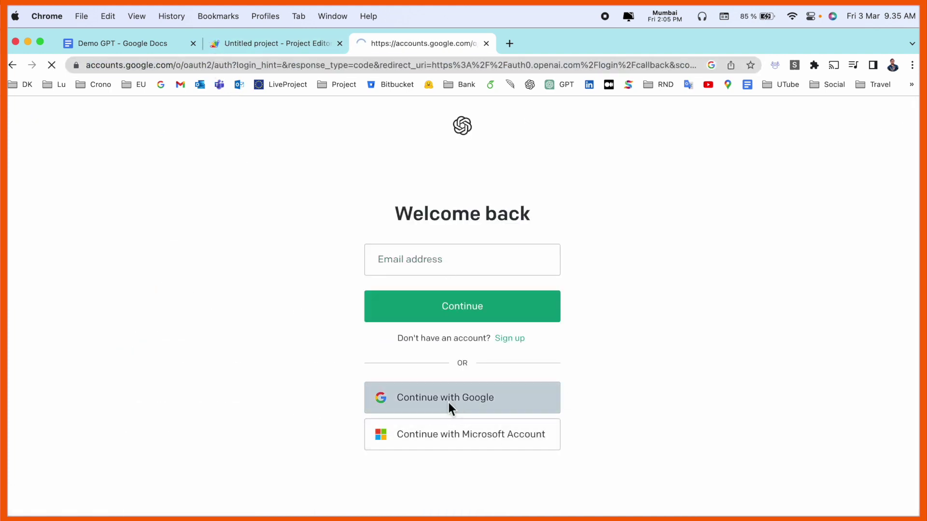
left_click(416, 330)
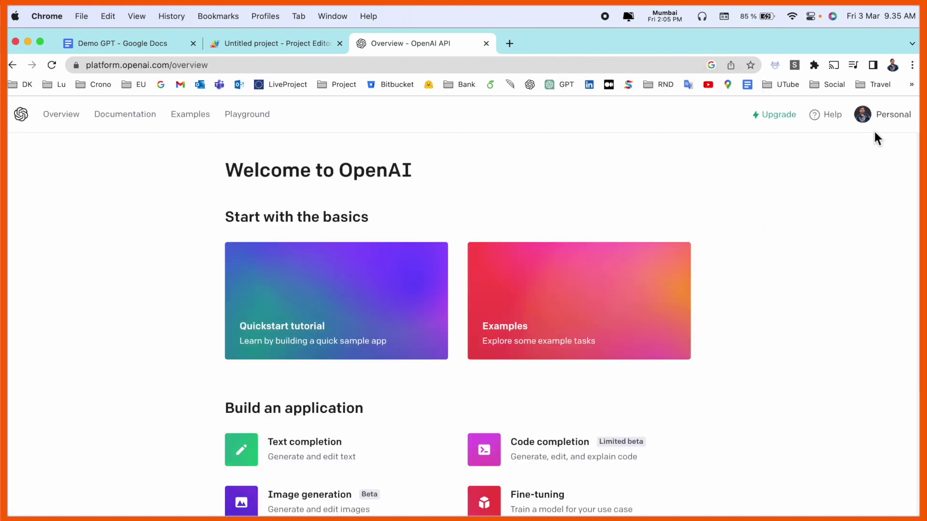
Create a new secret key on the API keys page and copy it
mouse_move(886, 118)
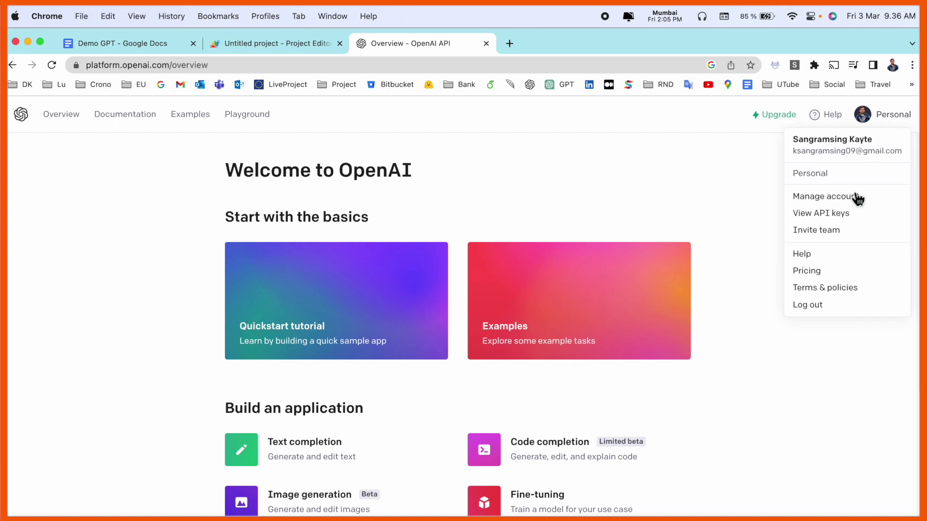
left_click(837, 216)
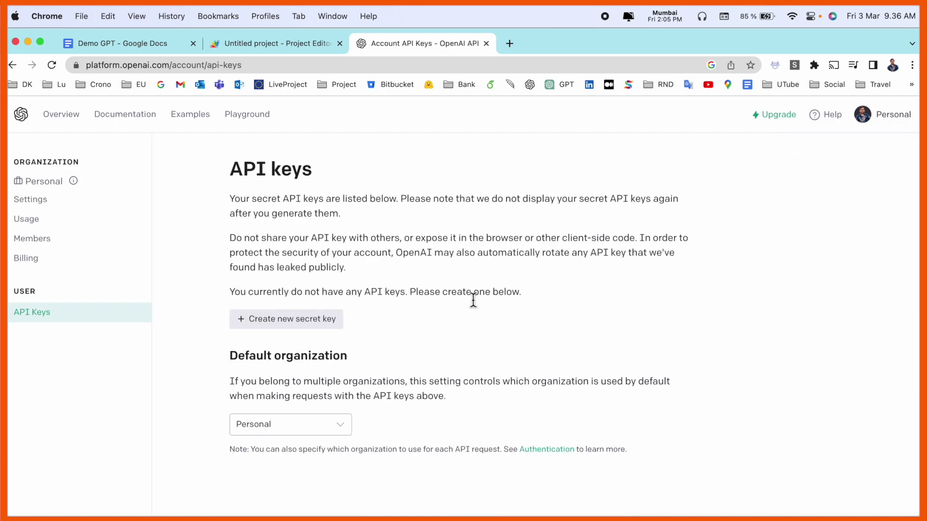
left_click(314, 319)
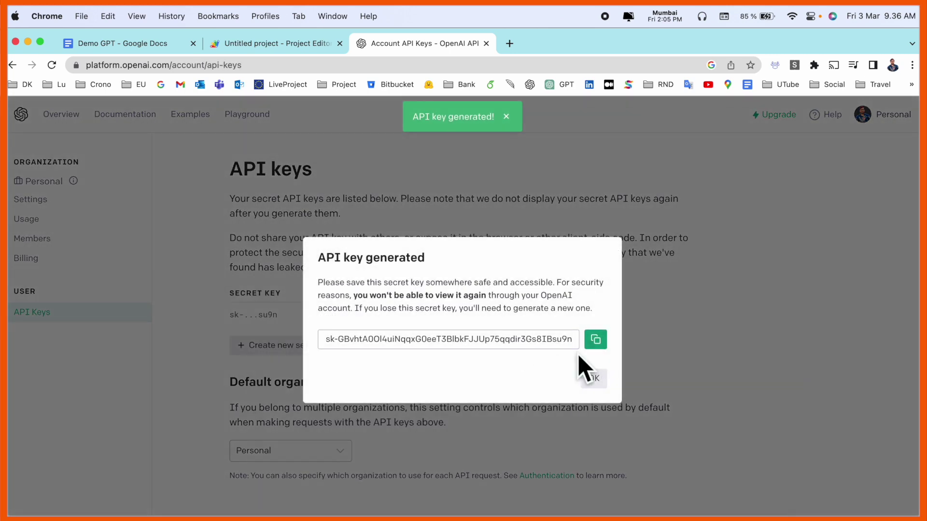
left_click(595, 338)
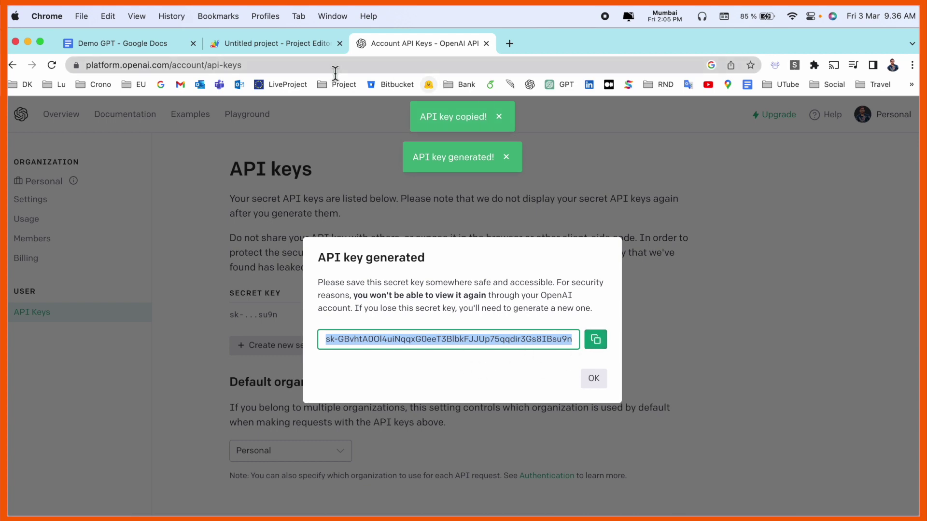
left_click(593, 378)
Paste the secret key over 'REPLACE WITH YOUR API KEY', save the project, and return to Demo GPT
left_click(266, 45)
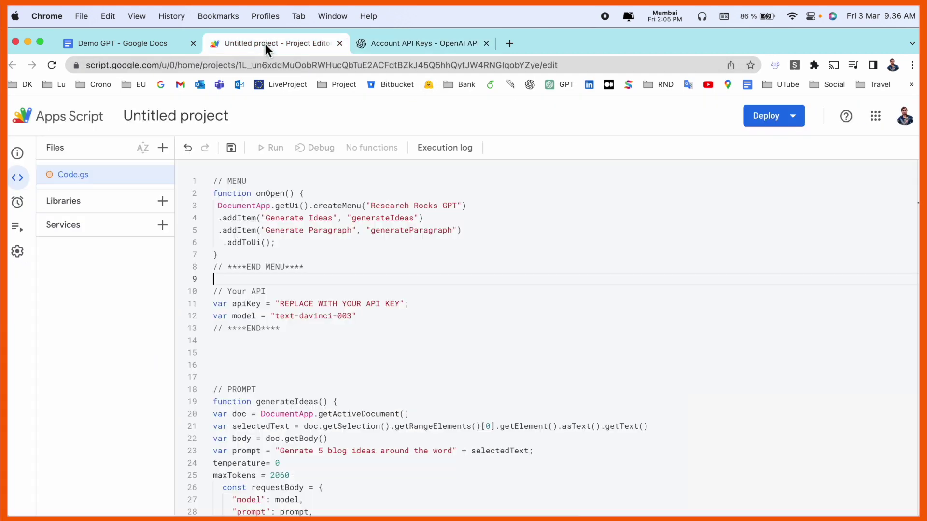
left_click(356, 314)
left_click_drag(403, 307, 277, 304)
key("super+v")
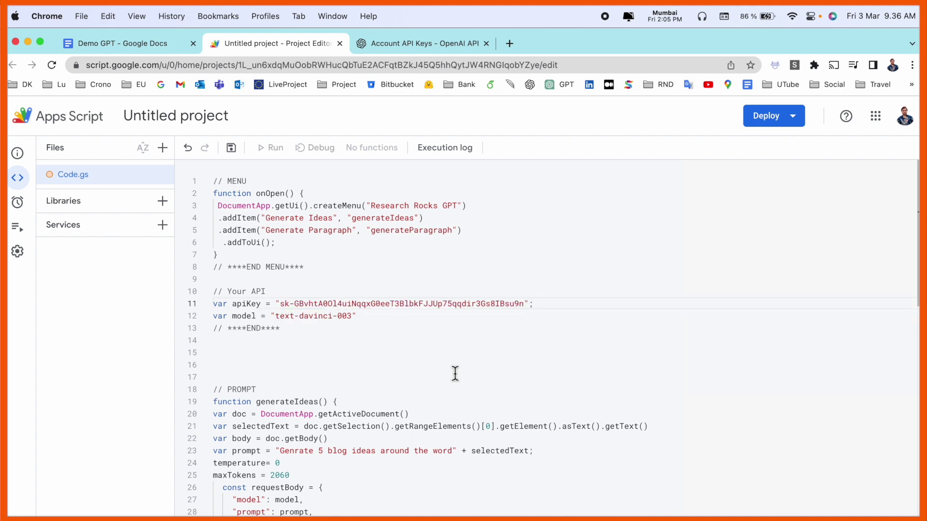
left_click(454, 374)
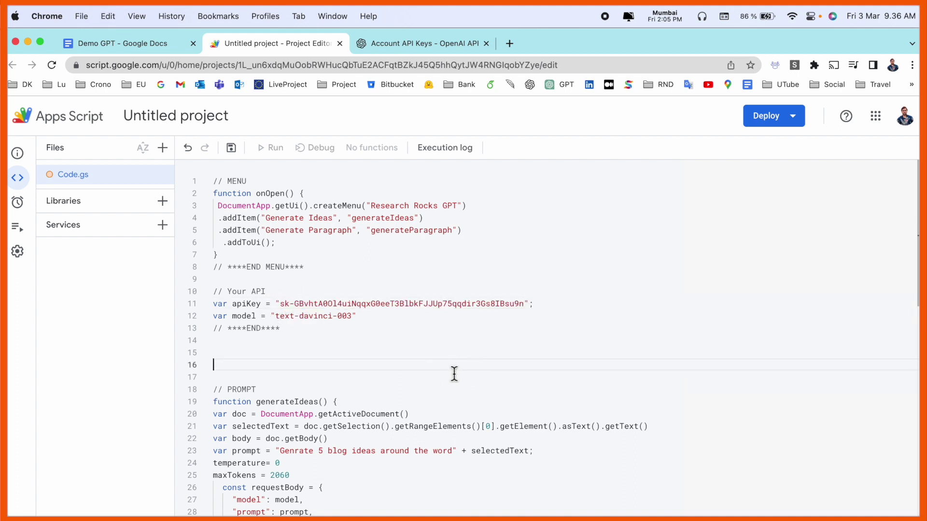
left_click(232, 149)
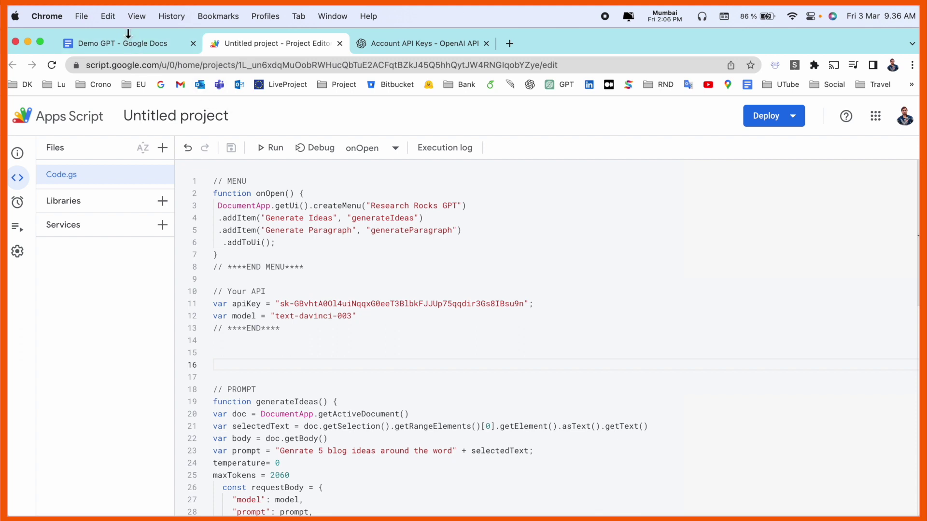
left_click(121, 43)
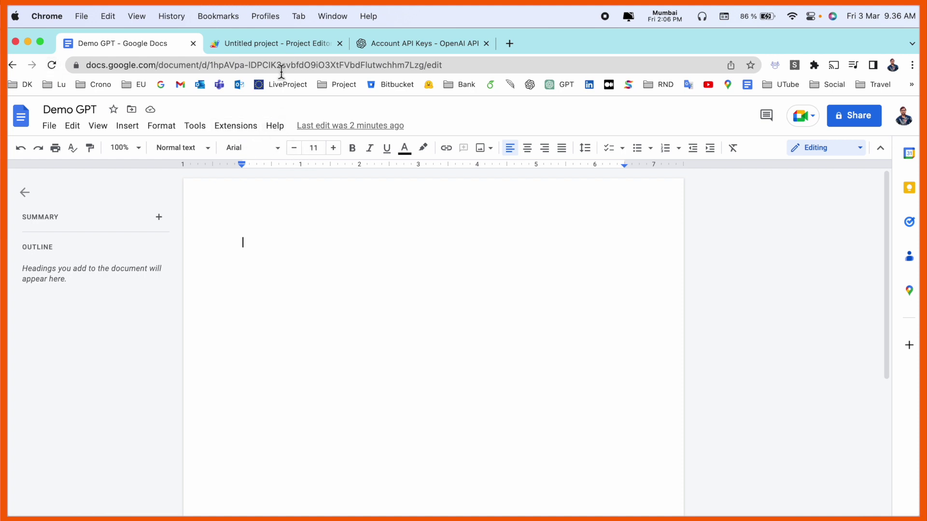
Reload Demo GPT and check that the RR GPT menu lists Generate Ideas and Generate Paragraph
left_click(51, 65)
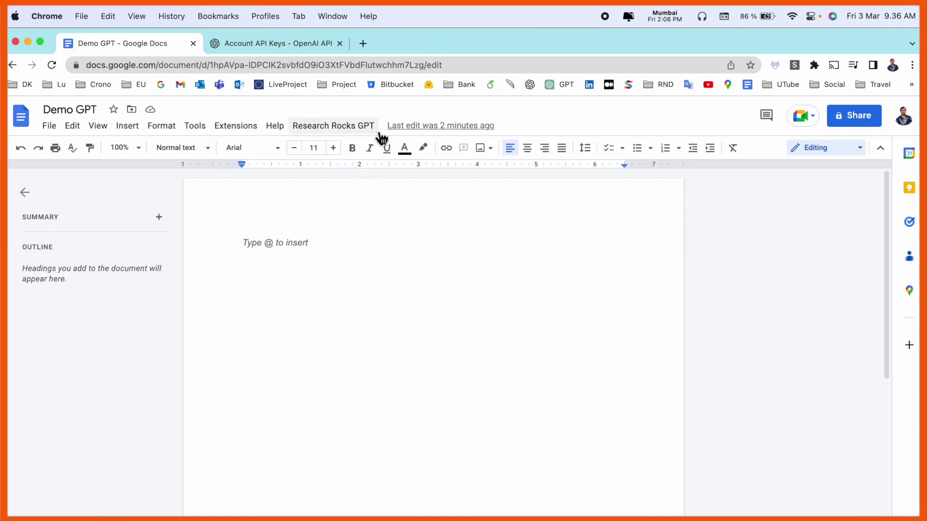
left_click(237, 126)
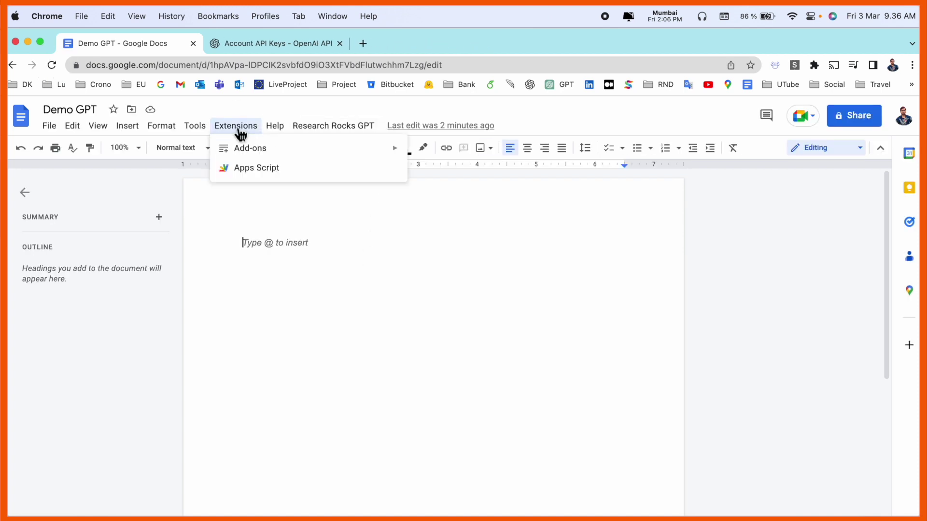
left_click(259, 170)
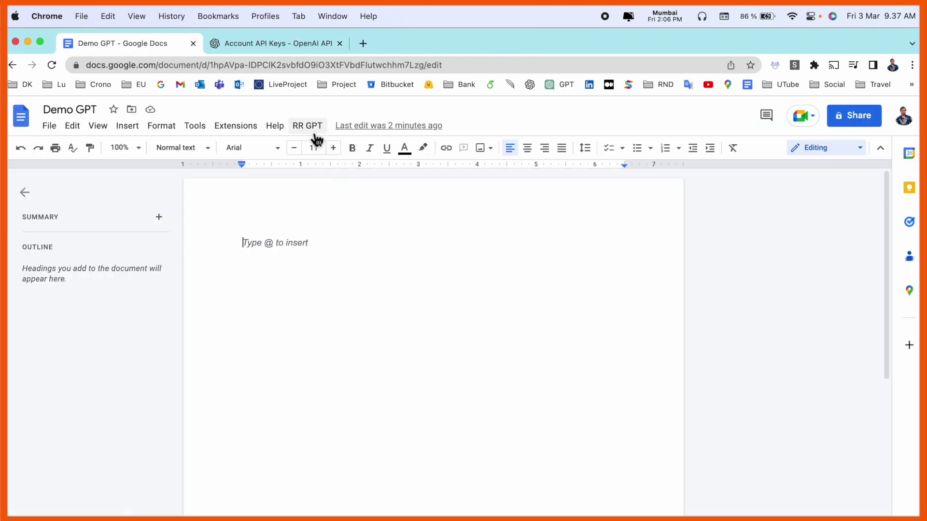
left_click(316, 135)
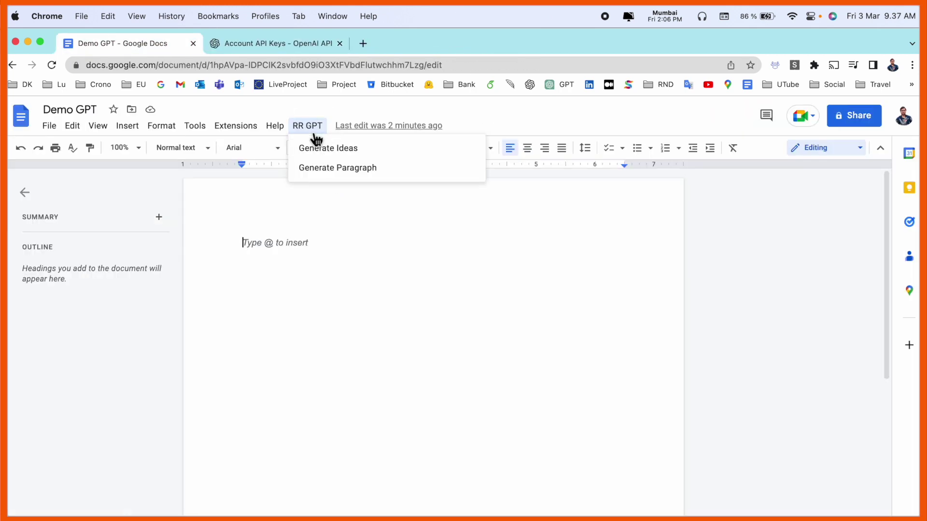
left_click(358, 246)
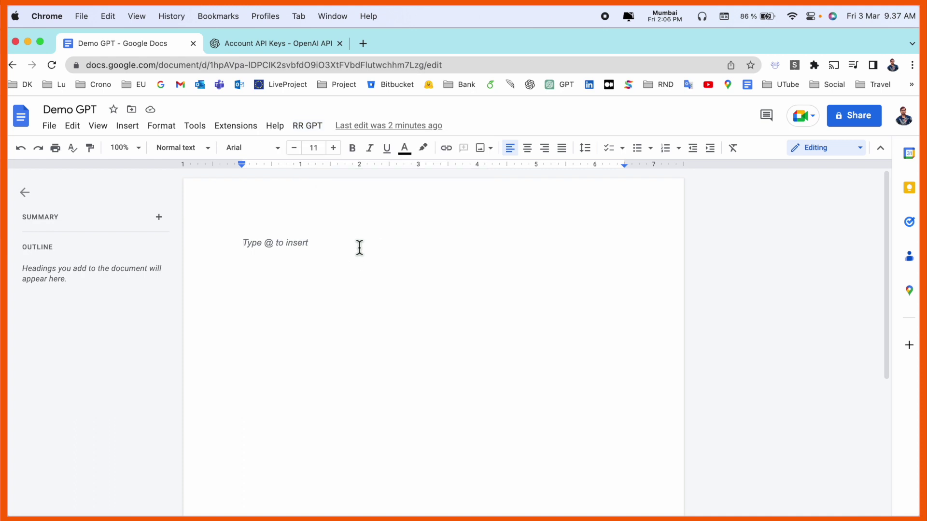
Type 'How to make a video on macbook', run RR GPT > Generate Ideas, and authorize the script
type("How to")
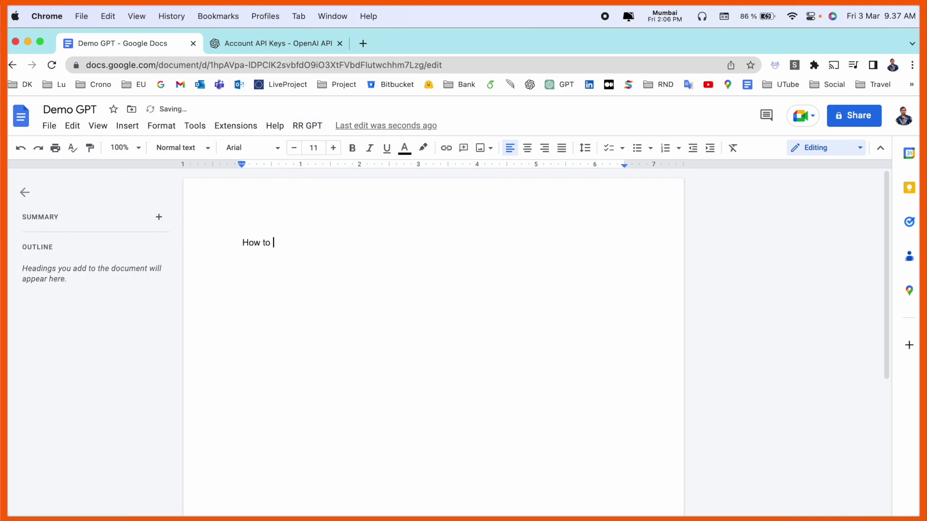
triple_click(222, 244)
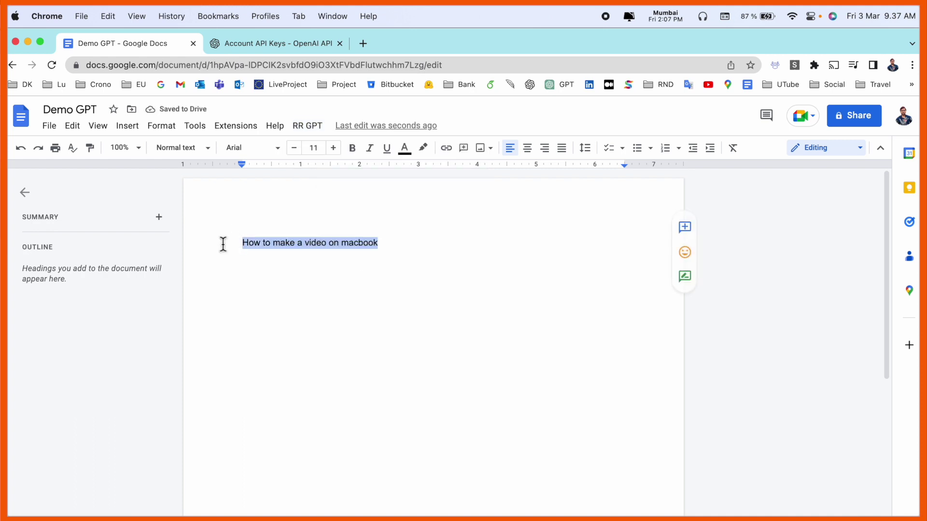
left_click_drag(414, 249, 227, 244)
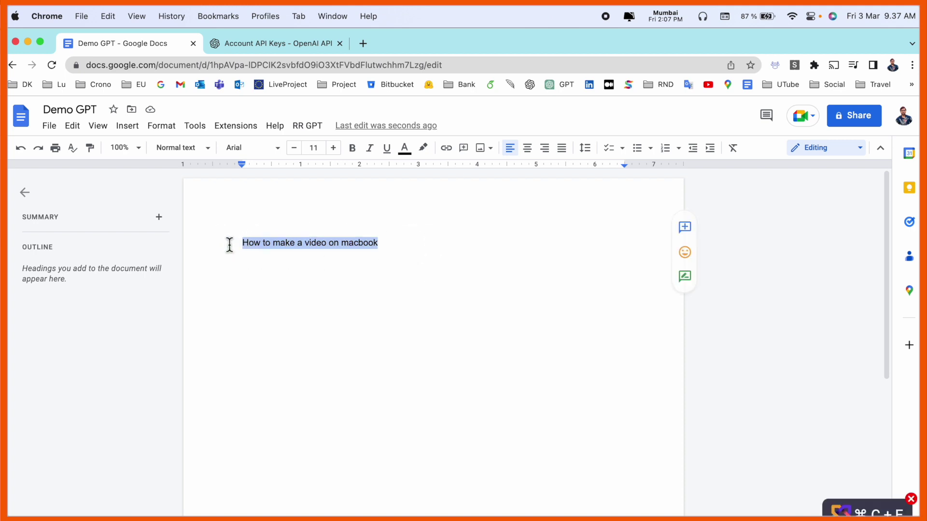
left_click(307, 125)
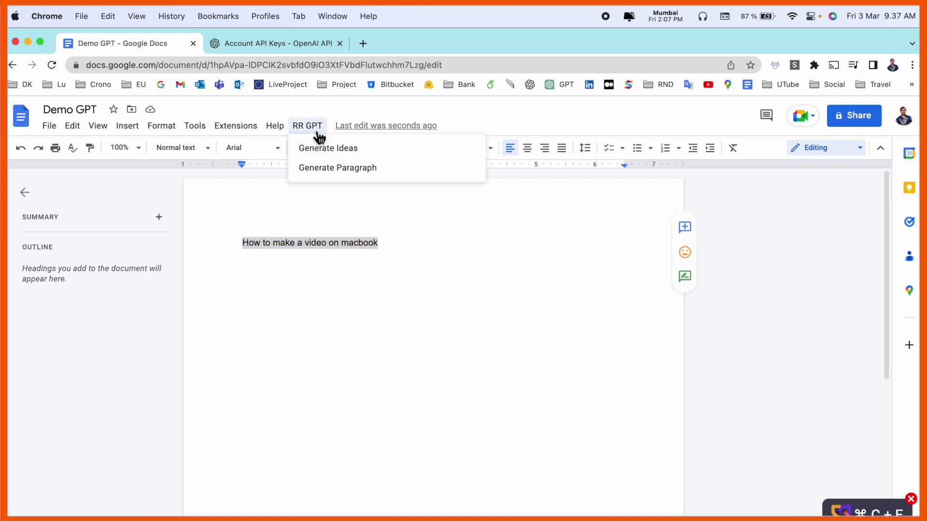
left_click(347, 158)
left_click(486, 351)
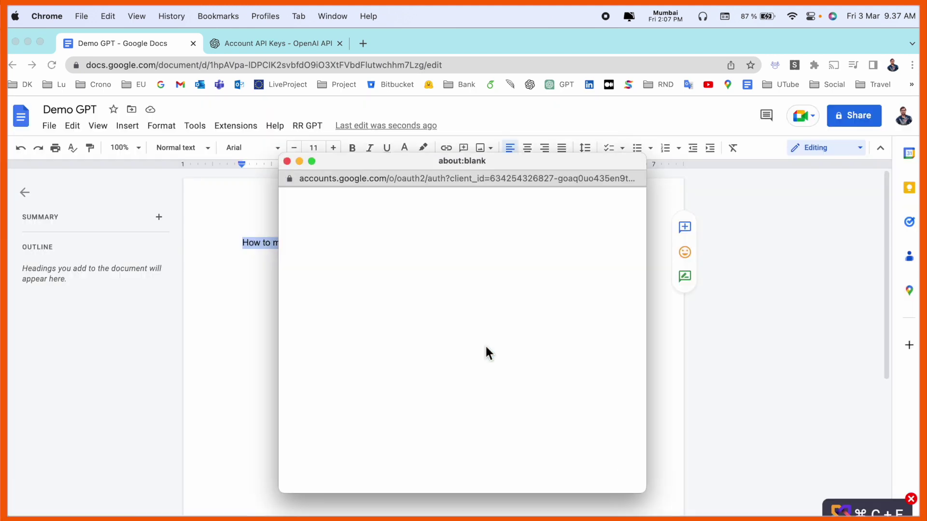
left_click(372, 319)
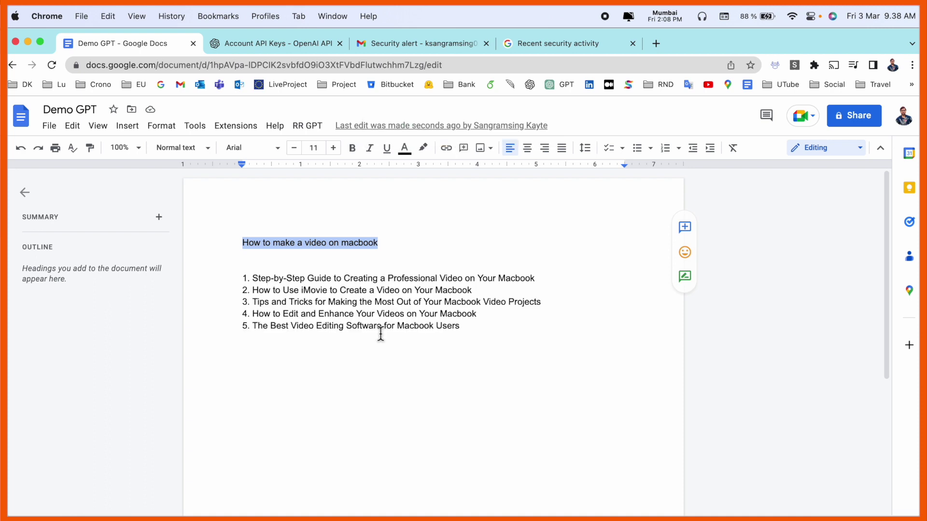
Select idea 5, 'The Best Video Editing Software for Macbook Users', and run RR GPT > Generate Paragraph
left_click_drag(489, 345, 246, 271)
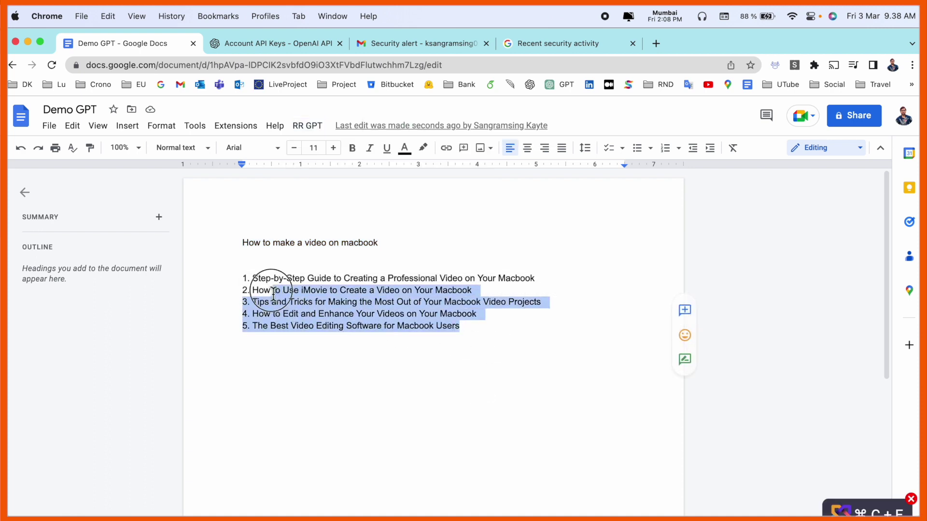
left_click(424, 411)
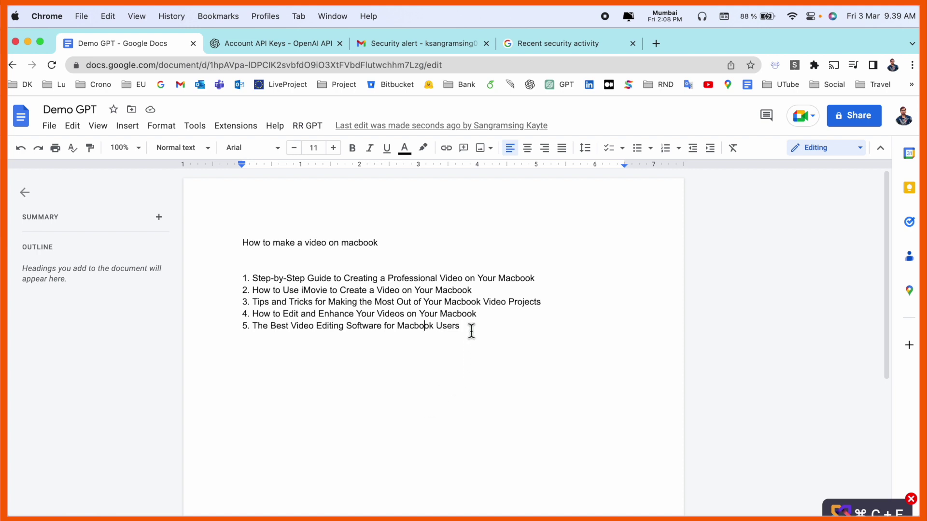
left_click_drag(471, 329, 249, 331)
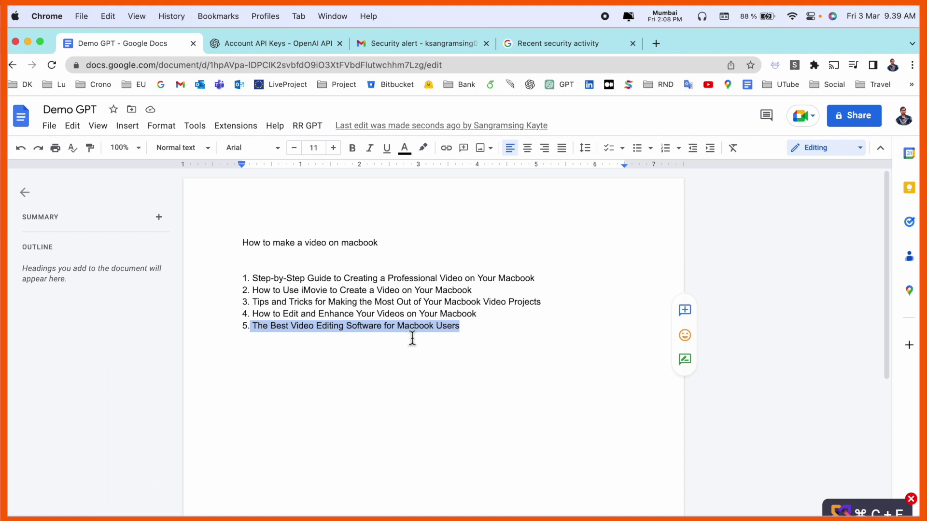
left_click_drag(466, 335, 254, 330)
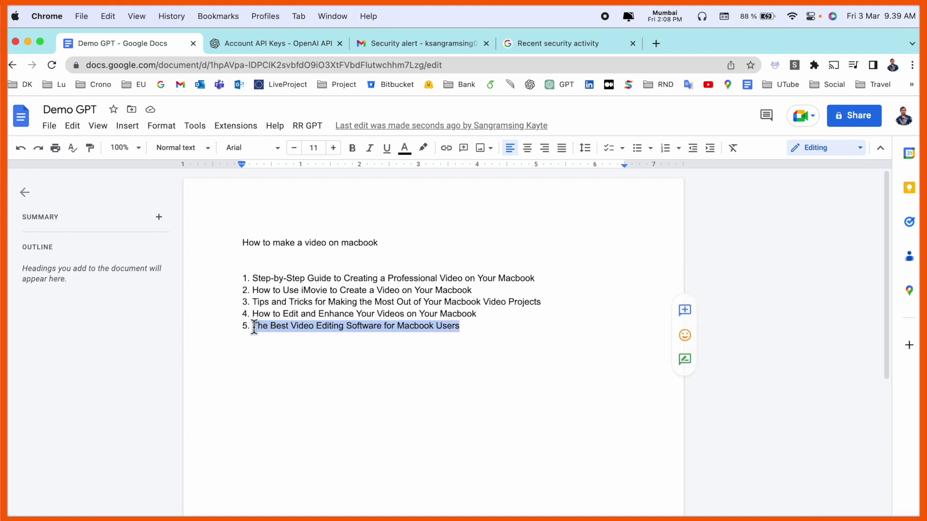
left_click(306, 127)
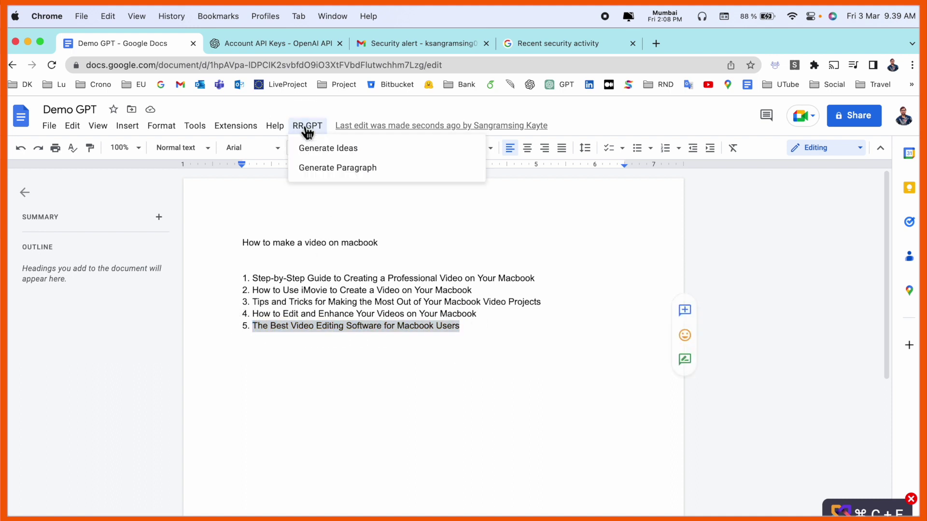
left_click(346, 174)
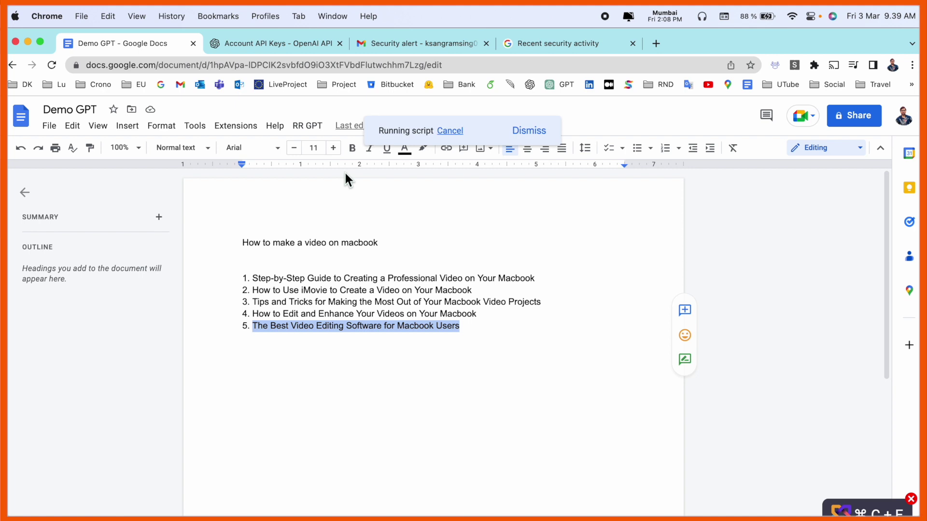